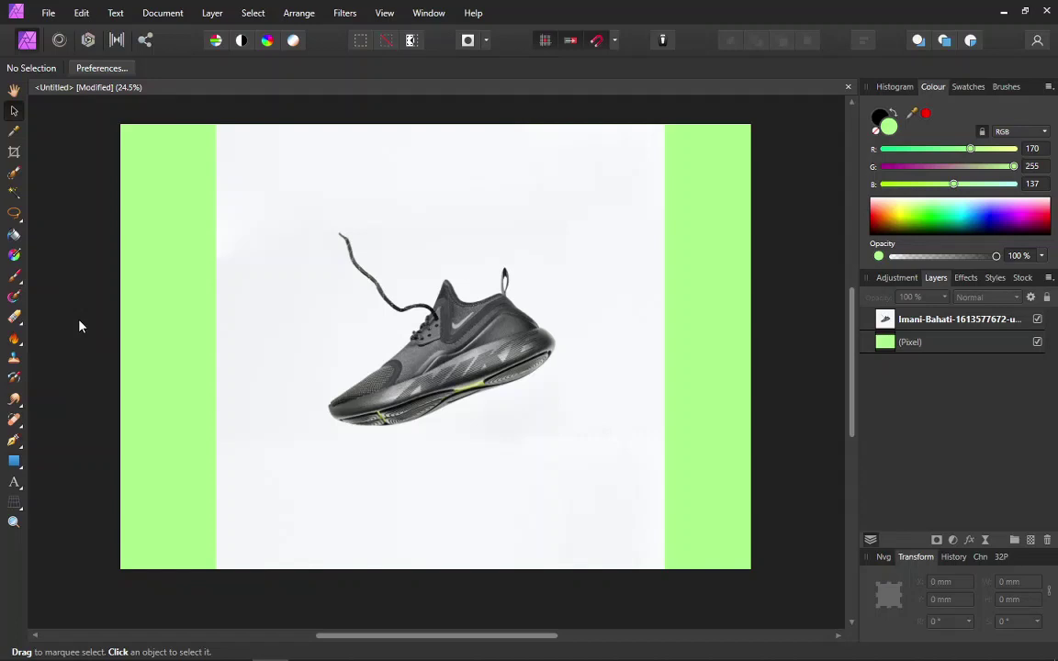
Show the eraser tool variants in the Tools panel.
left_click(15, 318)
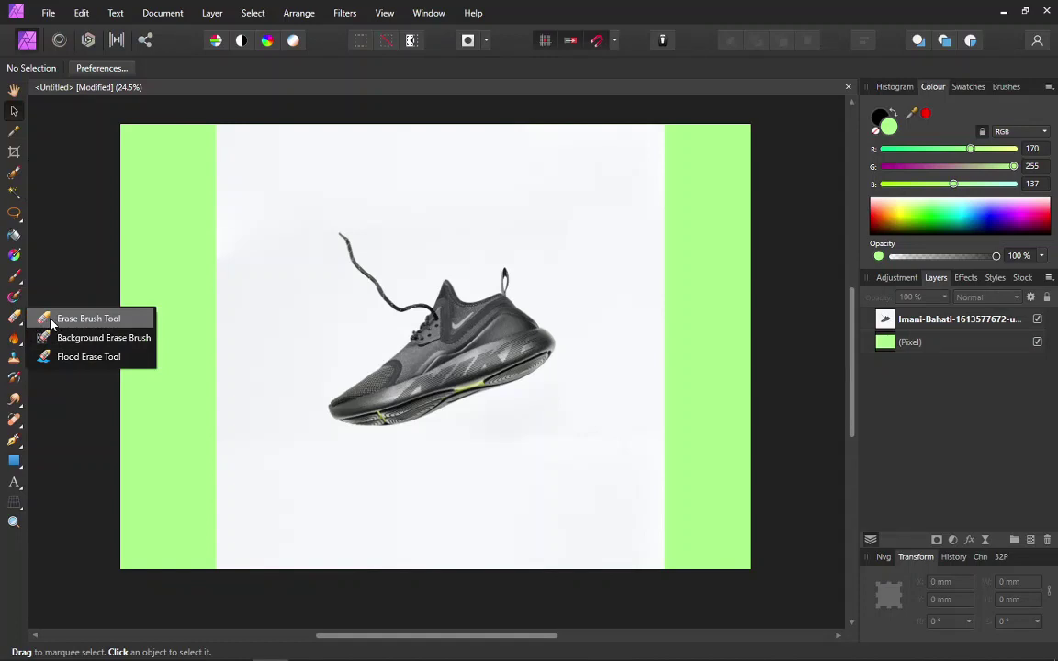
Choose the Flood Erase Tool from the eraser flyout.
left_click(49, 366)
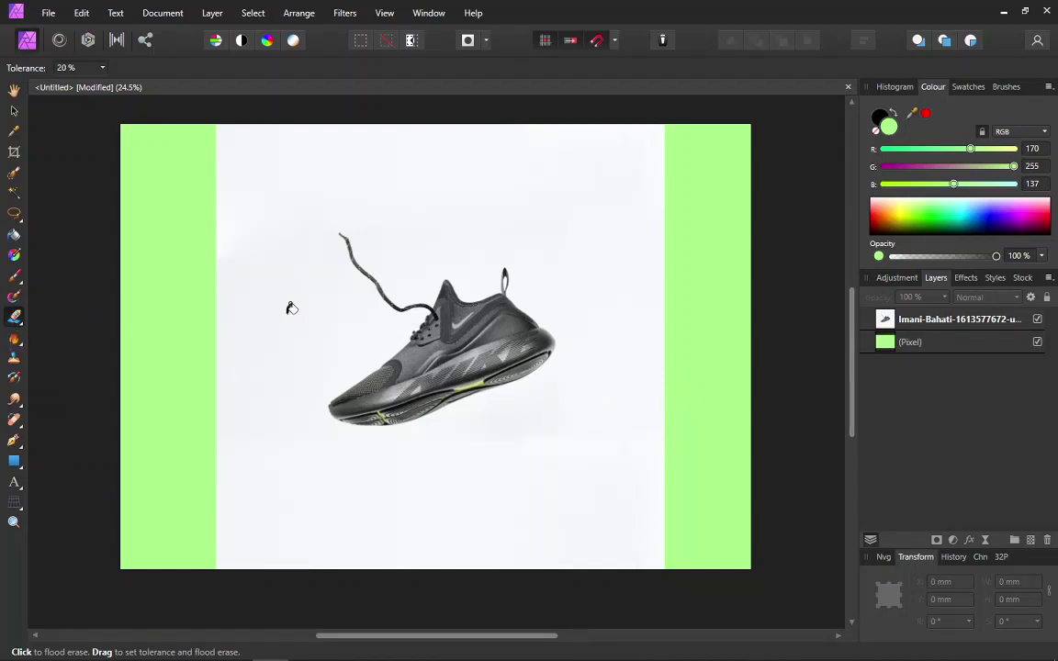
Flood-erase the sneaker photo's white background, then nudge the shoe slightly down and right.
left_click(971, 321)
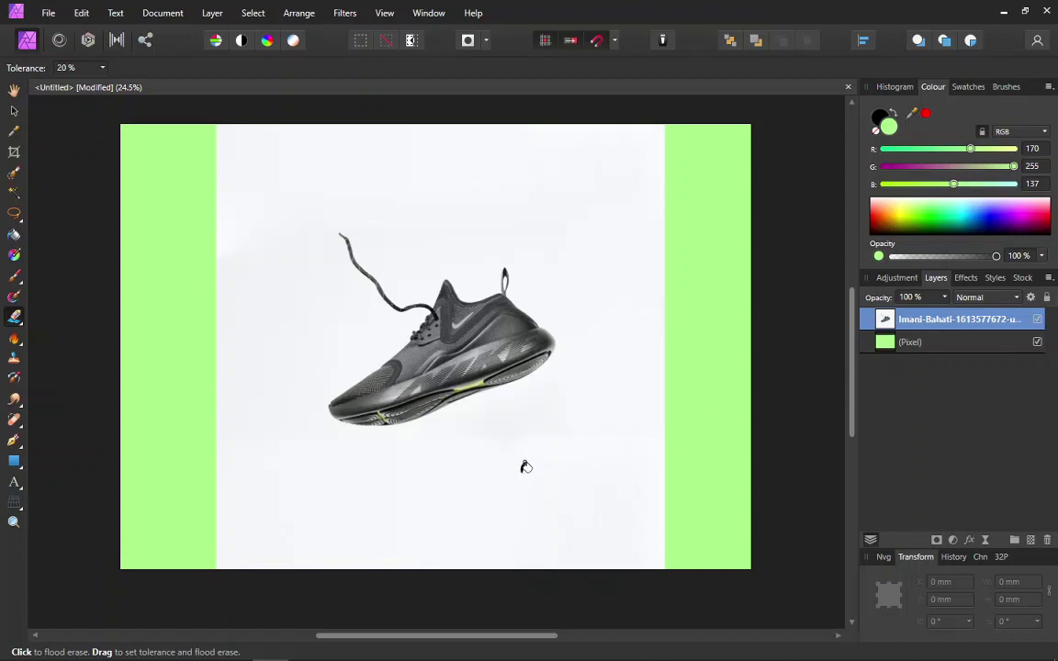
left_click(526, 468)
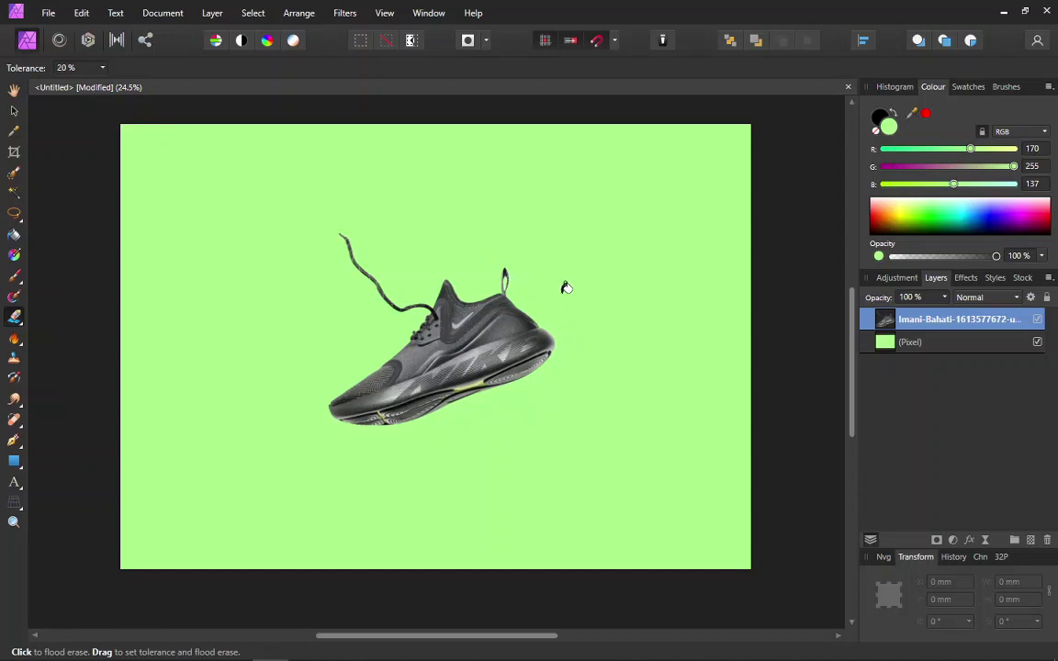
left_click(14, 110)
left_click(435, 361)
left_click_drag(435, 361, 440, 378)
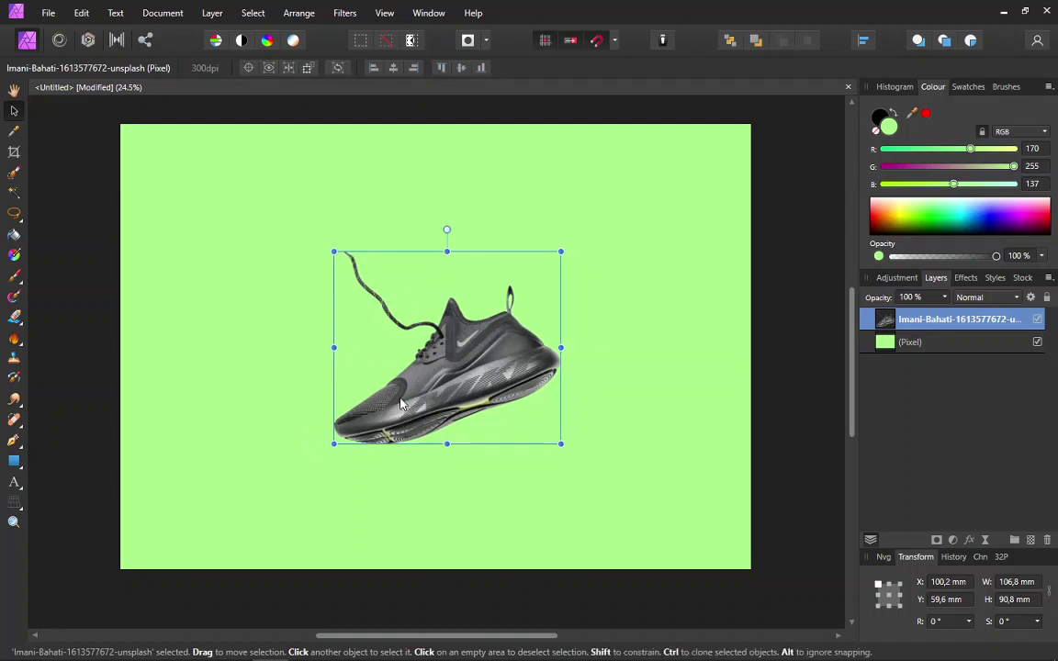
Undo back to the white-background photo and reselect the Flood Erase Tool.
key("ctrl+z")
key("ctrl+z")
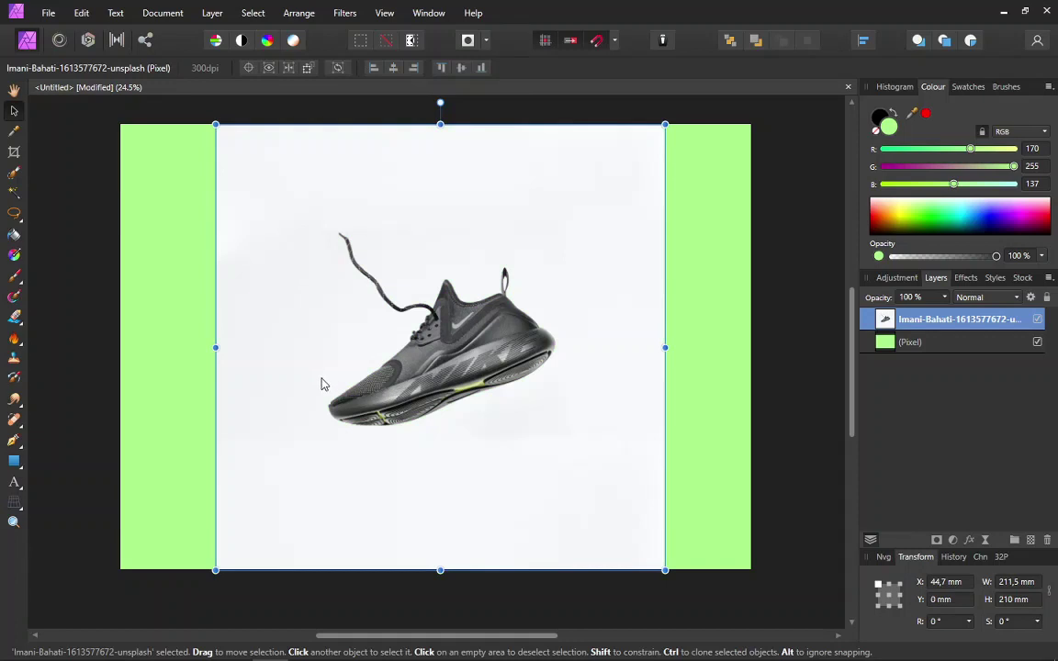
left_click(14, 317)
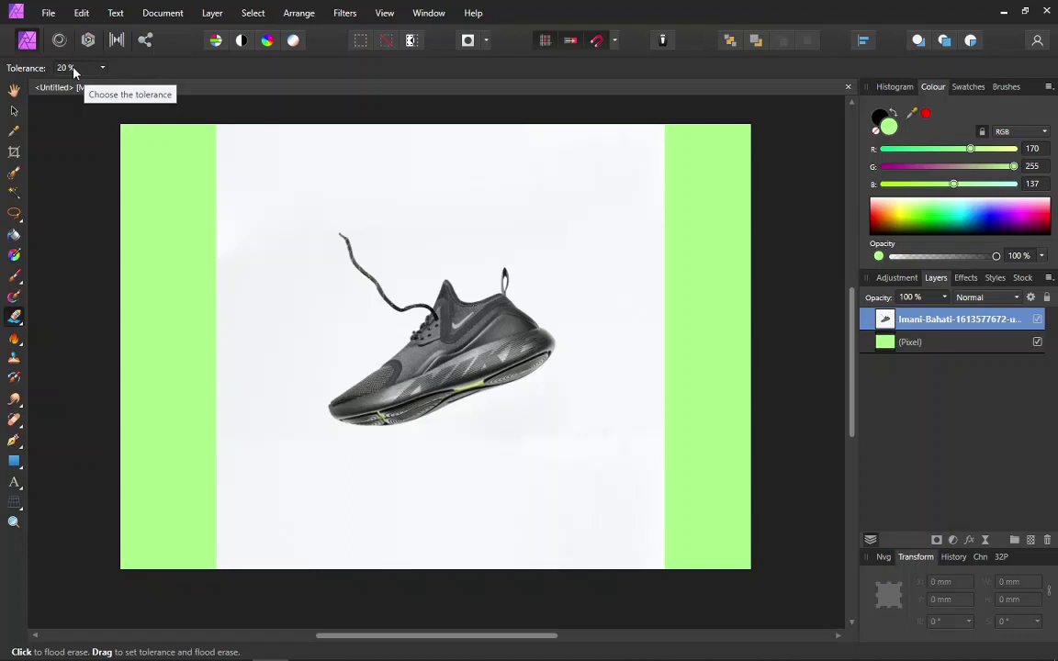
Test flood erases at near-0% and 1% tolerance, undoing each to restore the white background.
left_click_drag(84, 76, 79, 71)
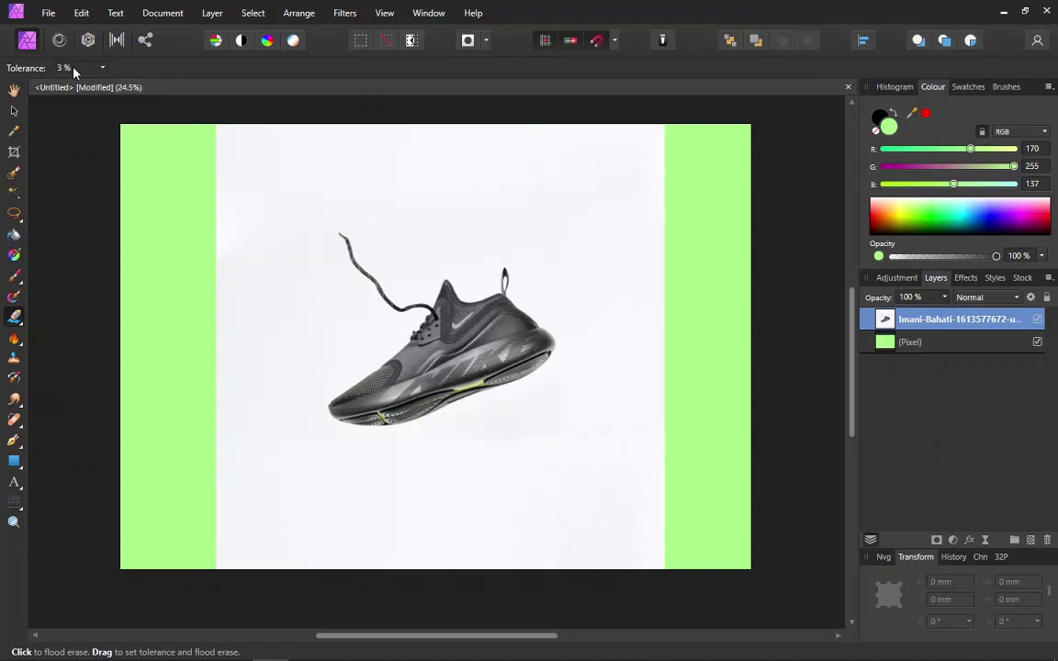
left_click(256, 328)
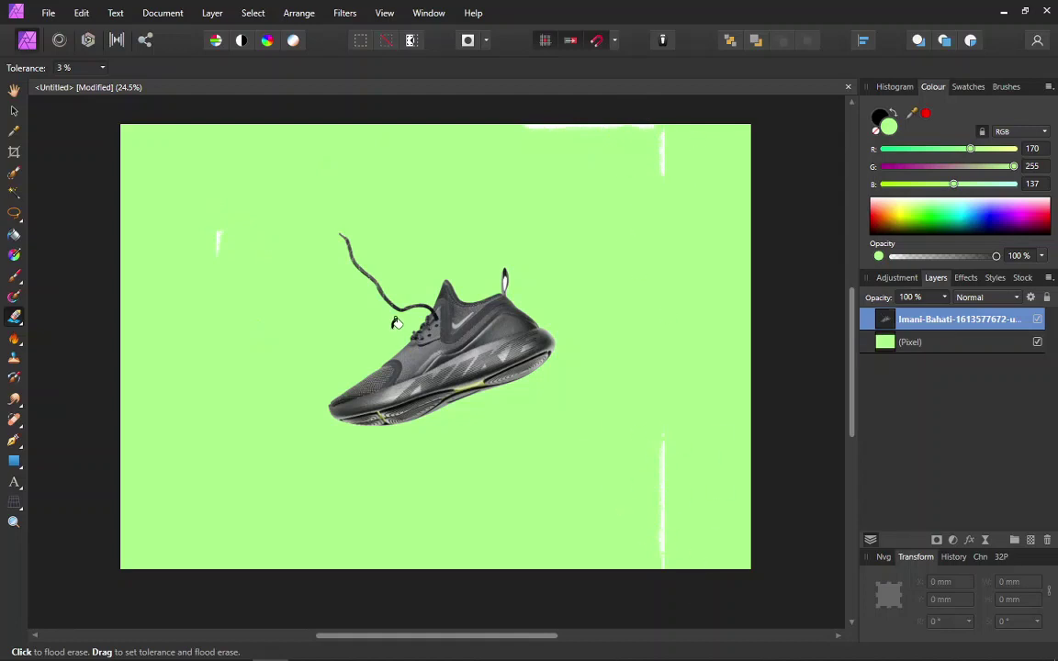
key("ctrl+z")
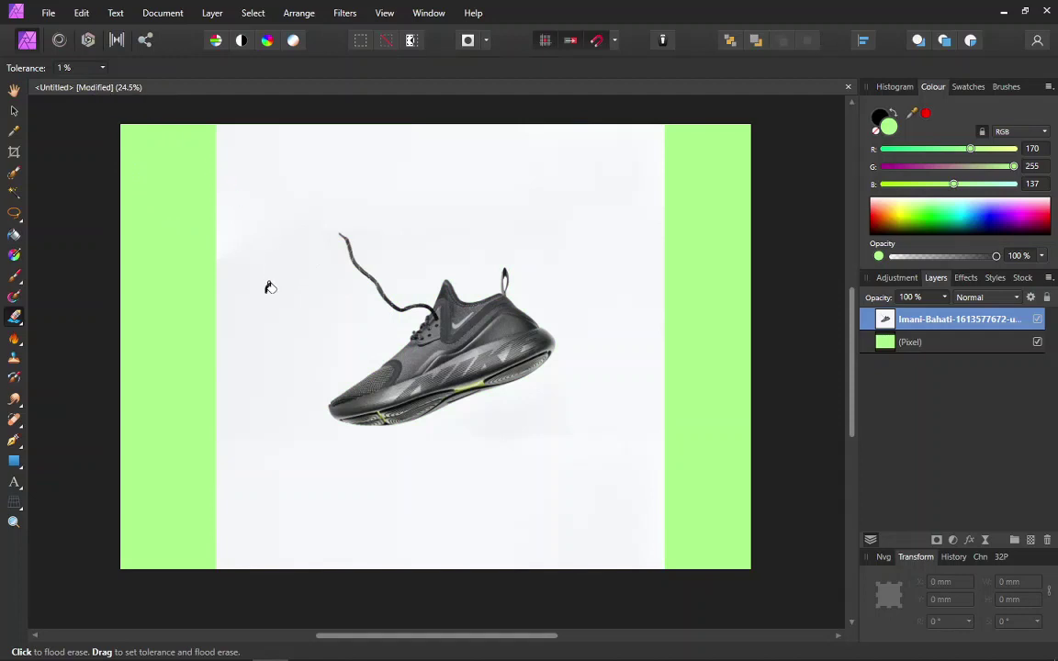
left_click_drag(260, 267, 265, 278)
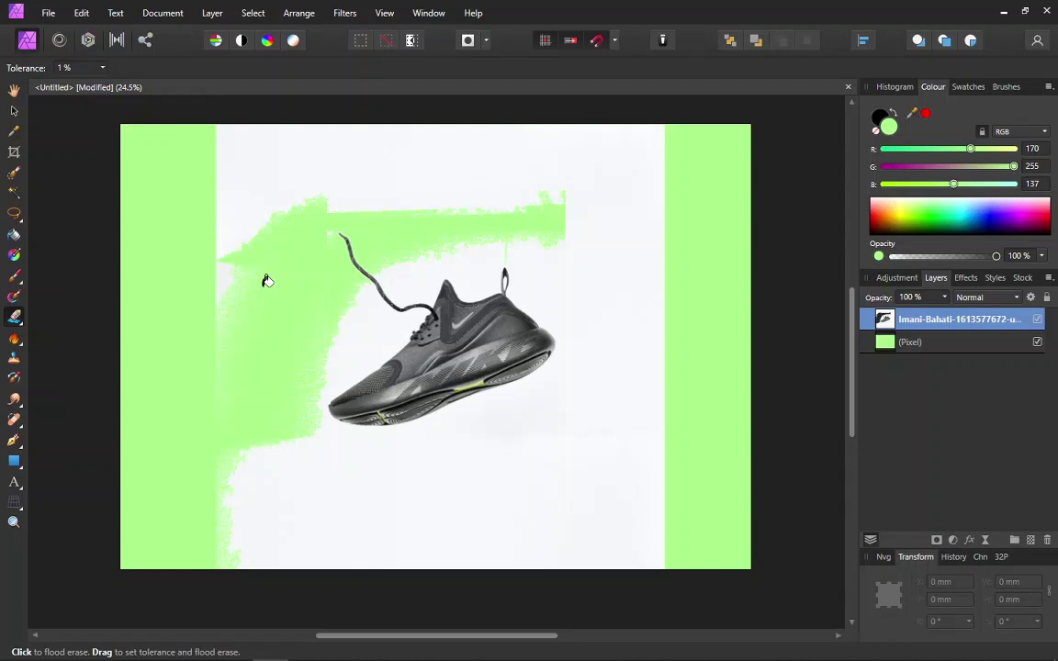
key("ctrl+z")
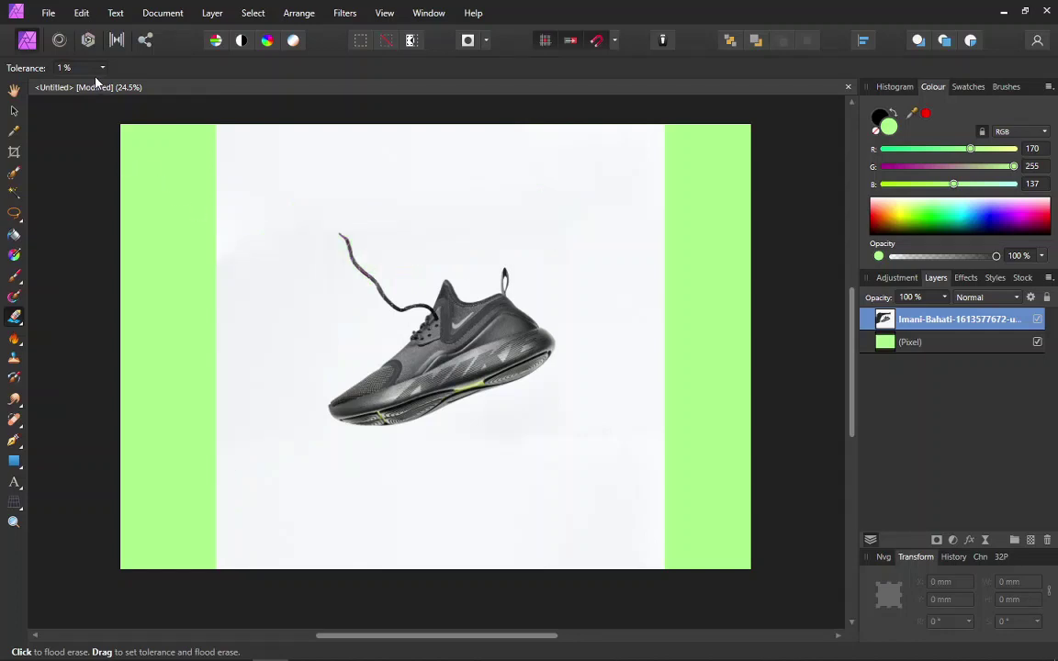
Try a 90% tolerance flood erase that wipes out the shoe, then undo it.
scroll(88, 72, "up", 5)
scroll(87, 72, "up", 5)
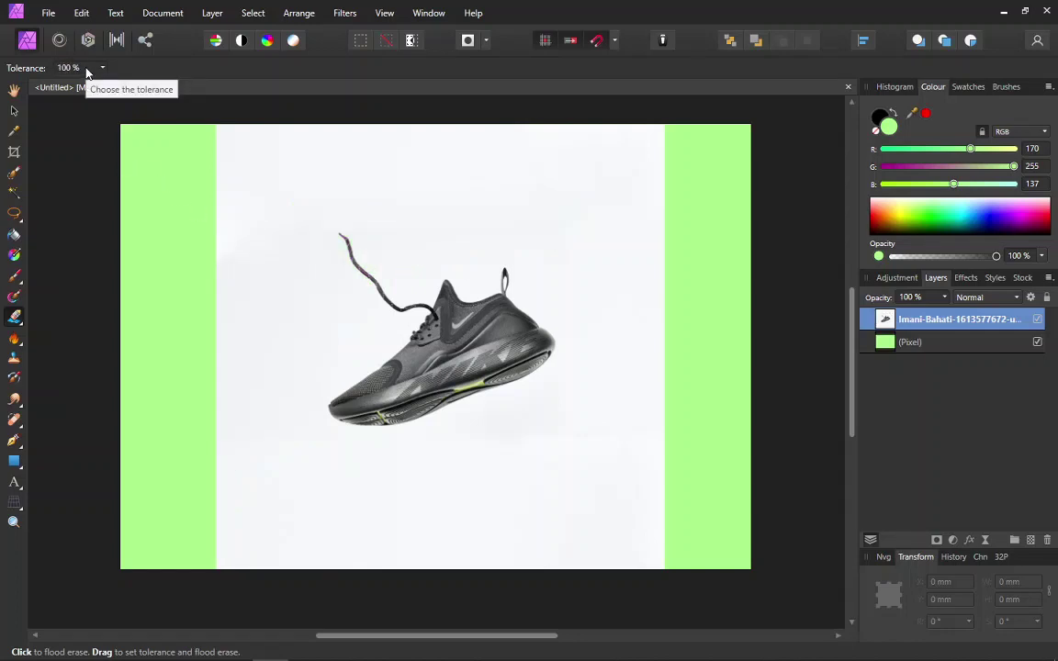
scroll(87, 71, "down", 2)
scroll(87, 72, "up", 2)
scroll(87, 73, "down", 2)
scroll(87, 72, "up", 3)
scroll(87, 72, "down", 3)
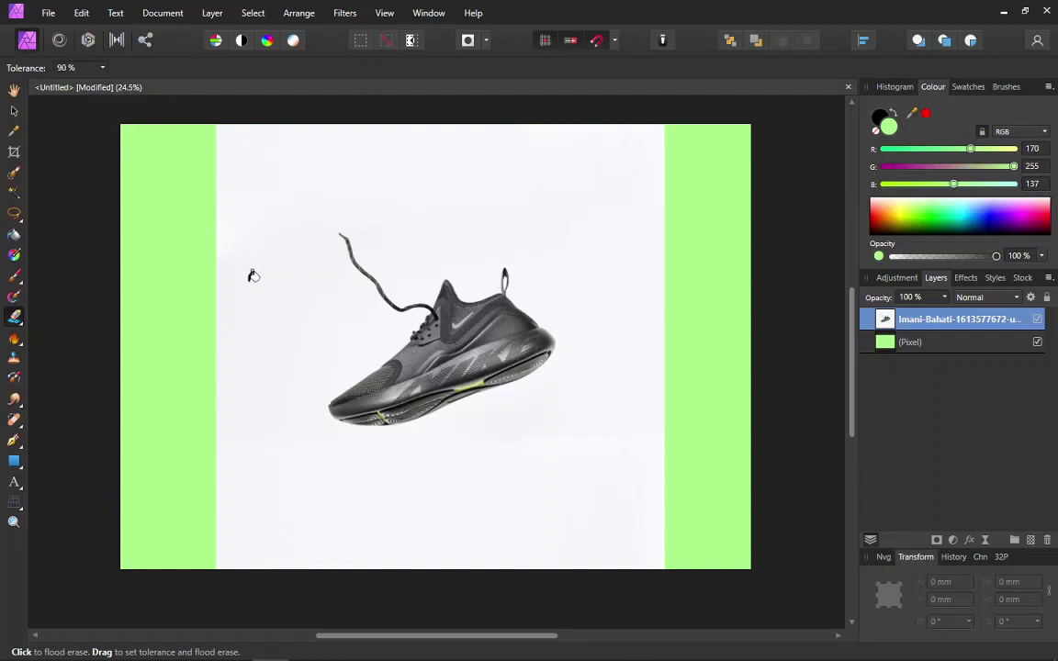
left_click(288, 312)
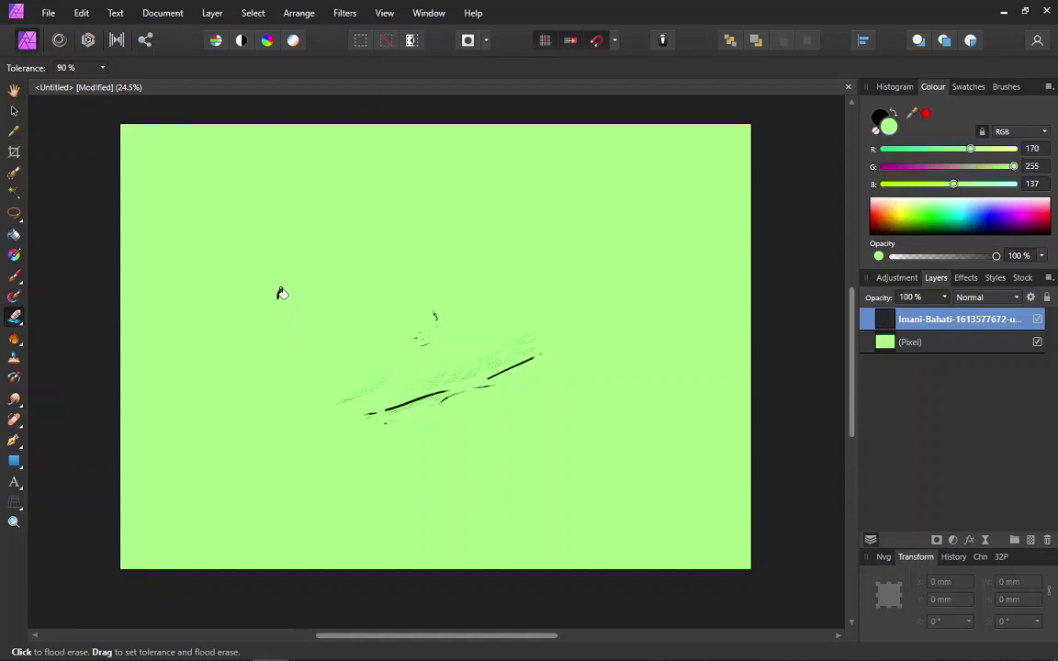
key("ctrl+z")
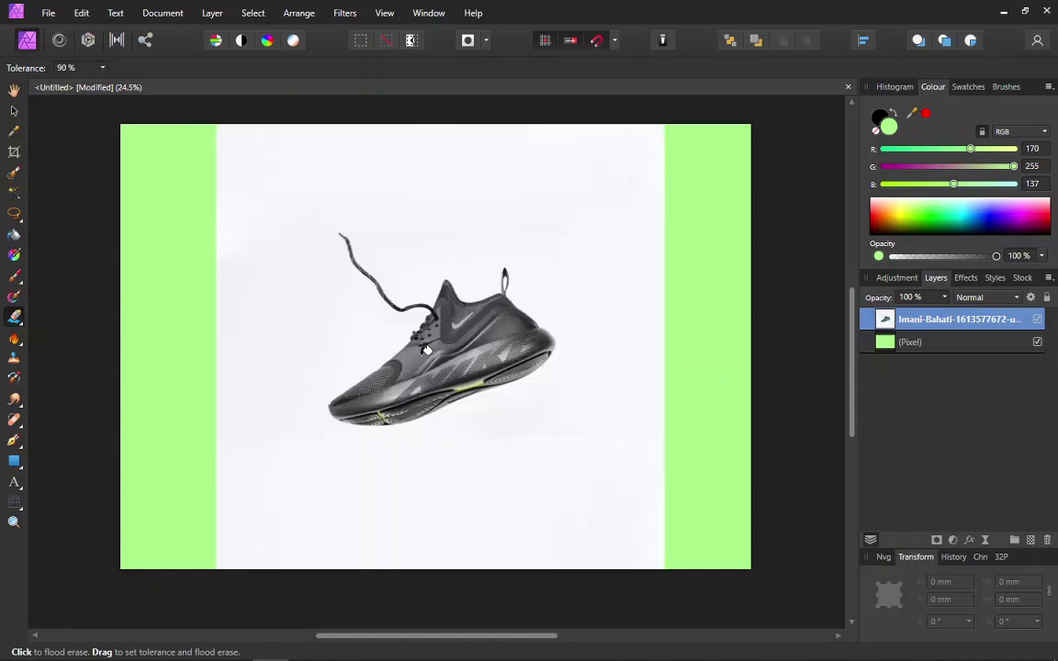
left_click(64, 68)
Set tolerance to 20% and flood-erase the white backdrop around the sneaker.
type("20")
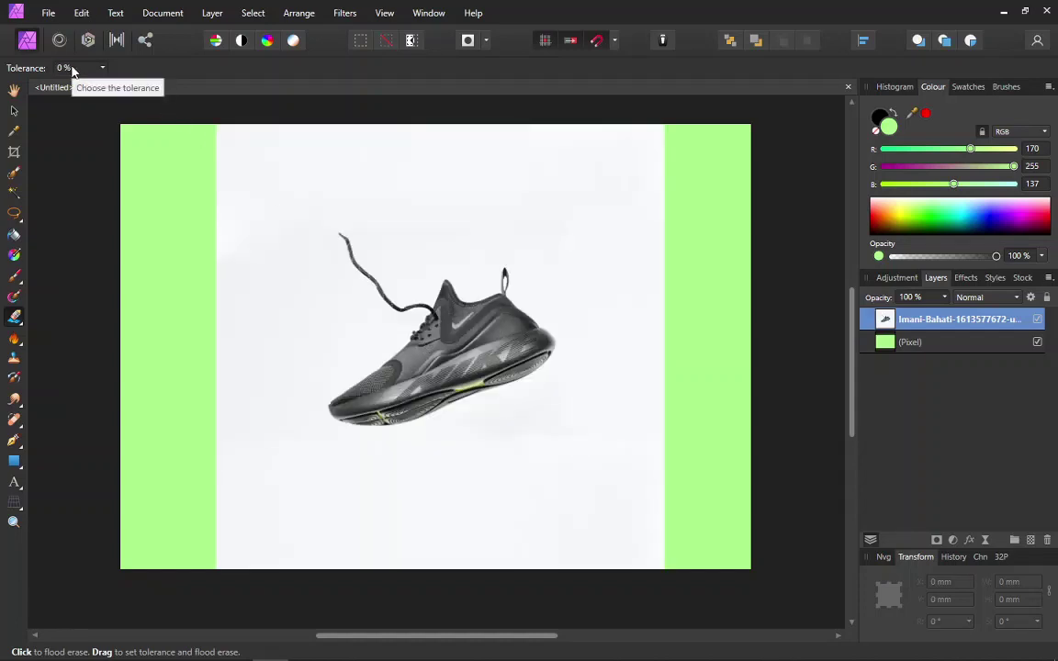
key("Return")
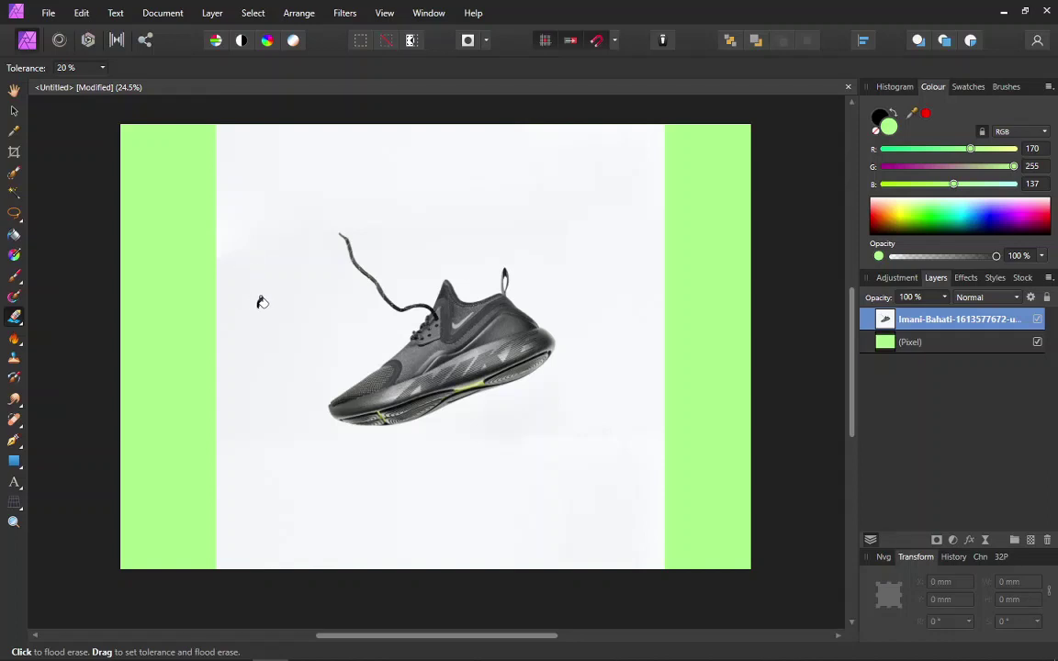
left_click(261, 304)
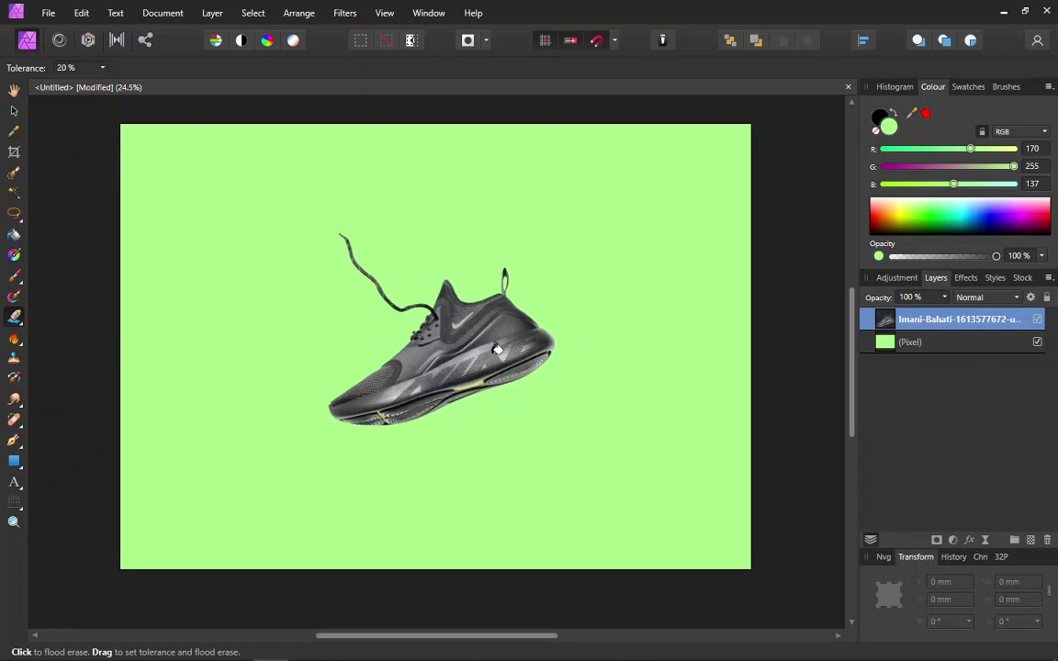
right_click(924, 327)
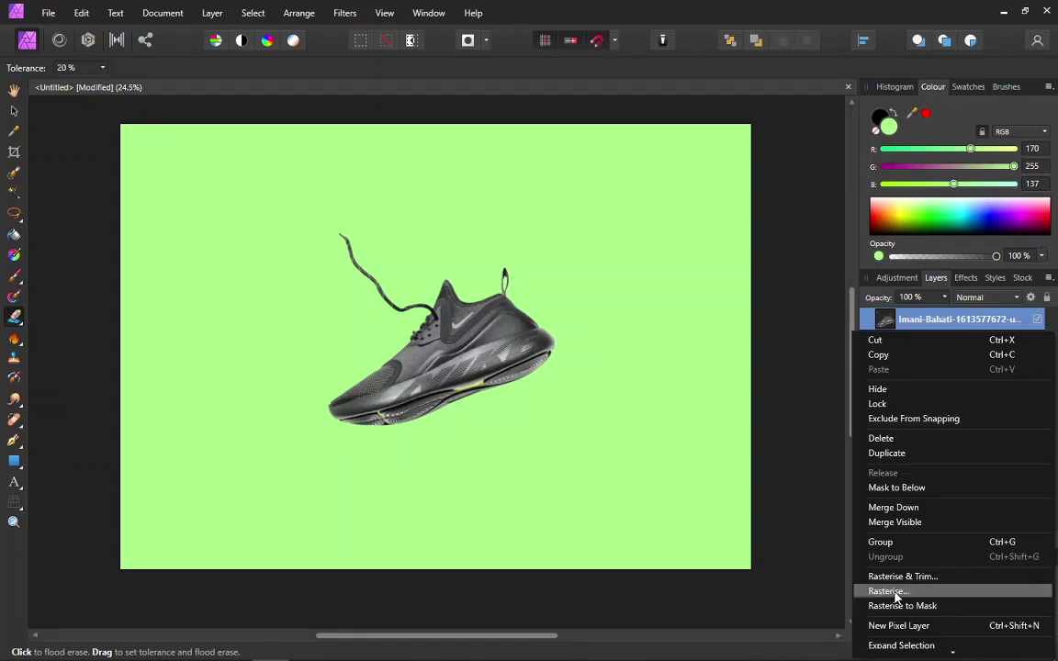
left_click(915, 320)
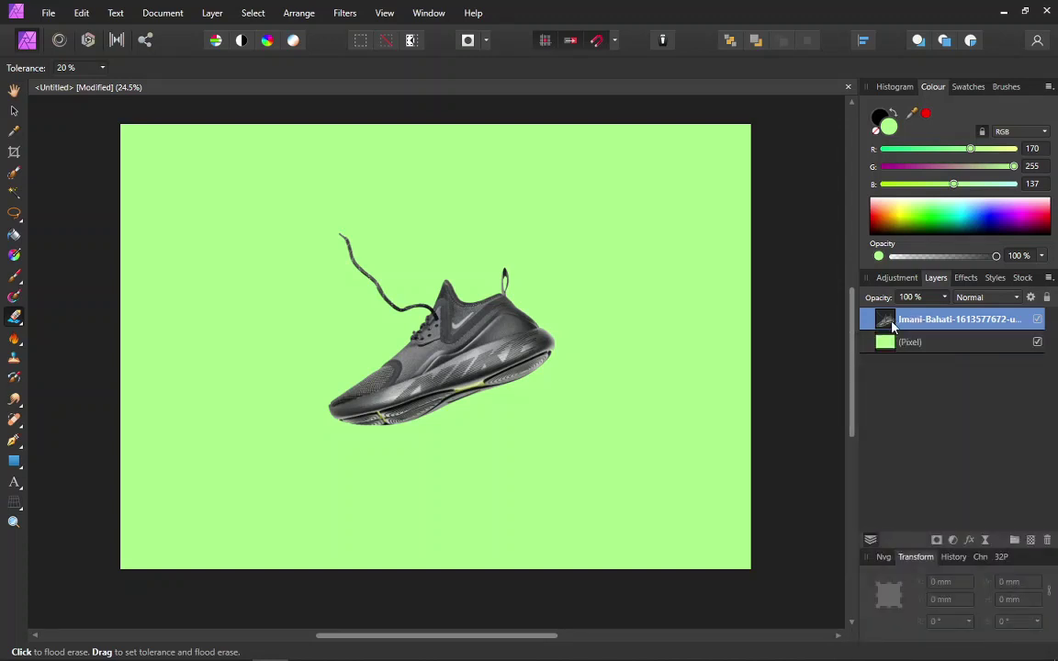